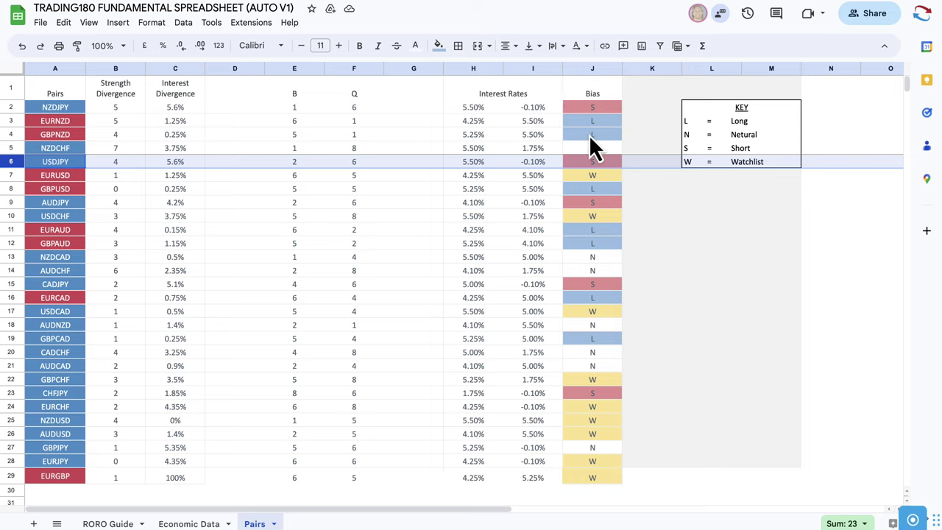
Step: Review the Bias column on the Pairs sheet, checking the entries of the currency pairs marked W for Watchlist
click(592, 70)
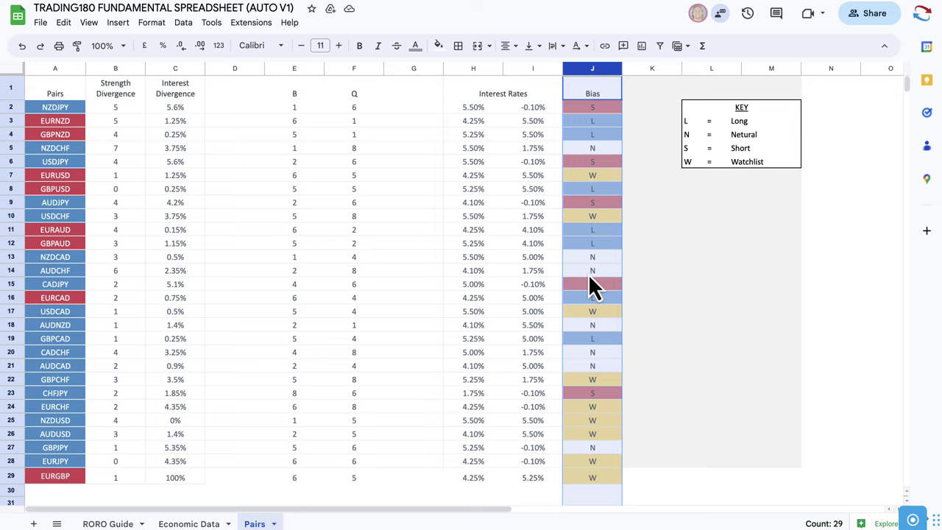
click(591, 179)
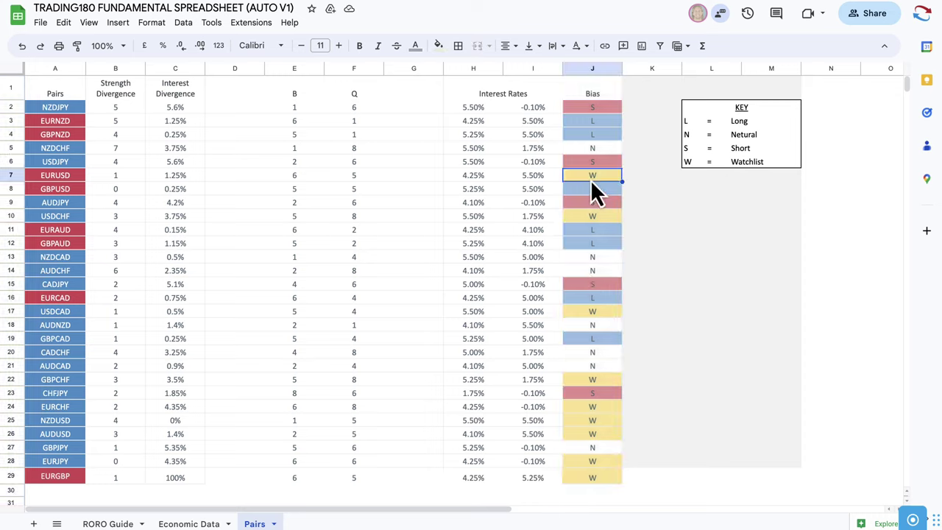
click(590, 311)
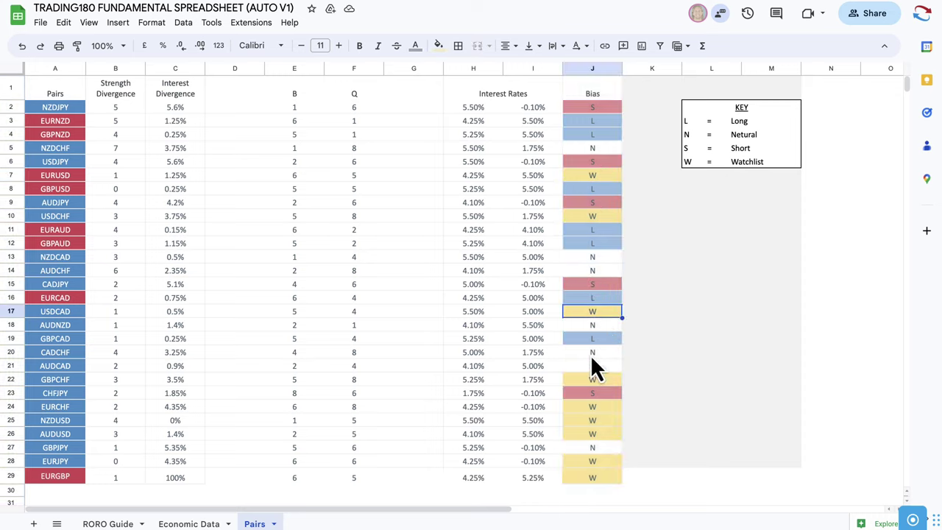
click(594, 379)
click(595, 409)
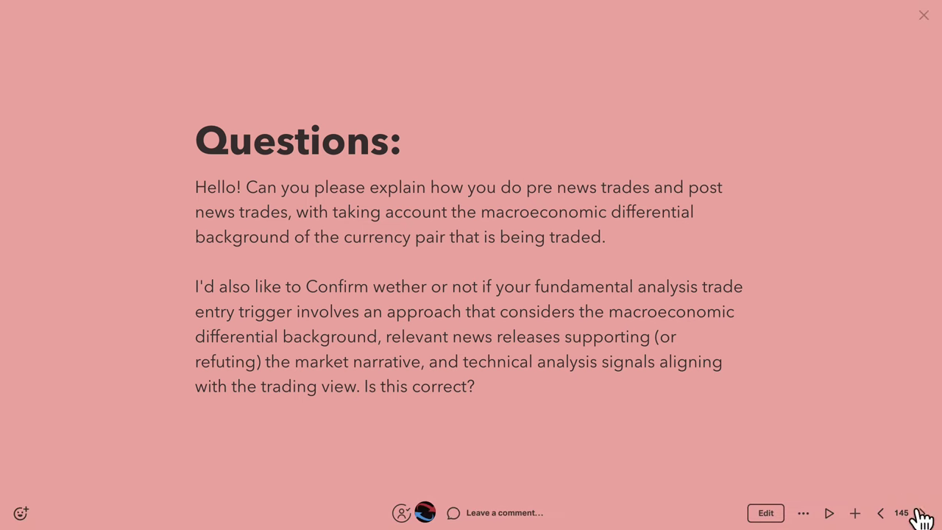
Step: Move on from the Questions slide and look through the August 4, 2023 releases in the Trading Economics calendar
click(922, 513)
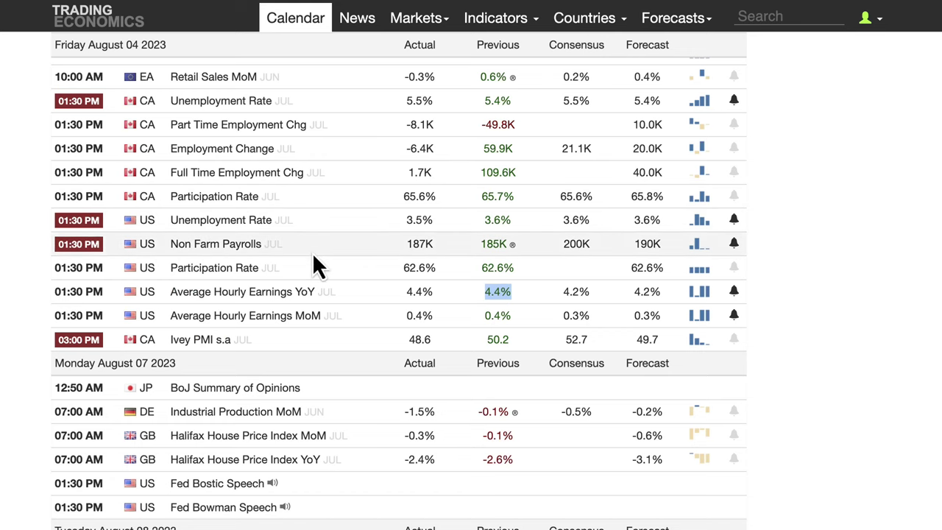
scroll(312, 253, up, 2)
scroll(313, 258, up, 2)
scroll(338, 276, down, 3)
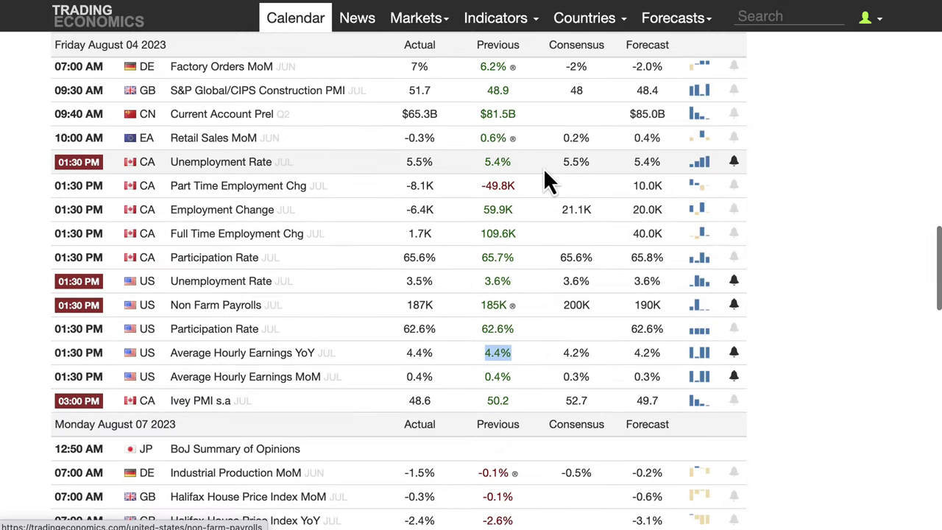
scroll(566, 158, up, 1)
scroll(600, 170, down, 1)
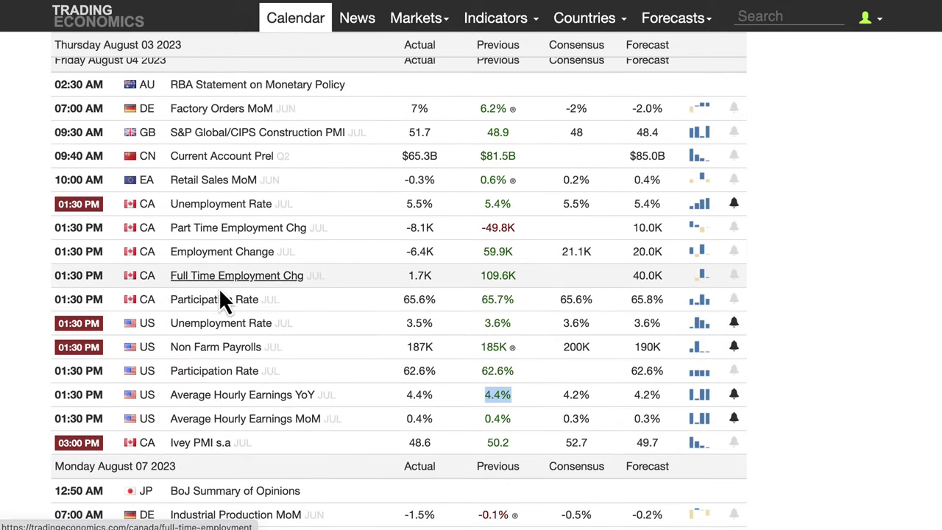
scroll(250, 315, up, 1)
scroll(248, 308, up, 1)
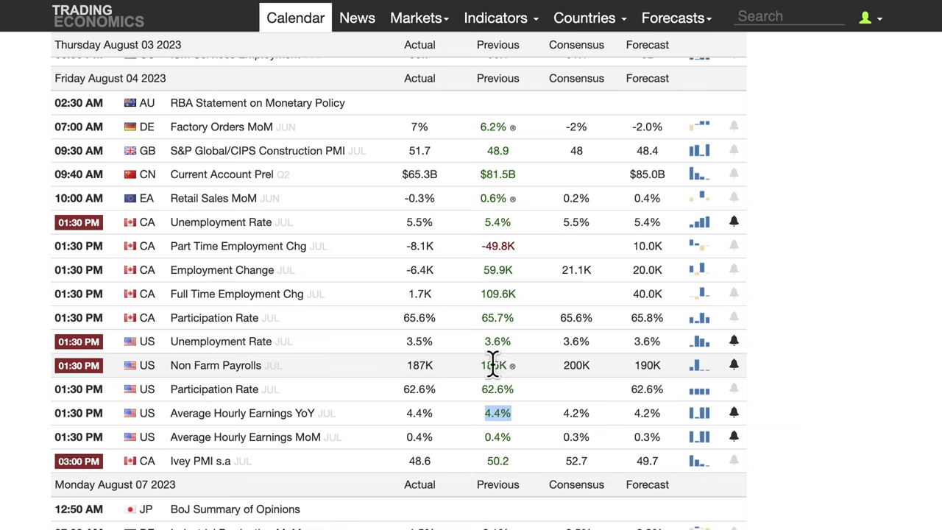
Step: Highlight the Previous heading and the US Unemployment Rate's previous, consensus and forecast figures for August 4
drag(483, 78, 529, 79)
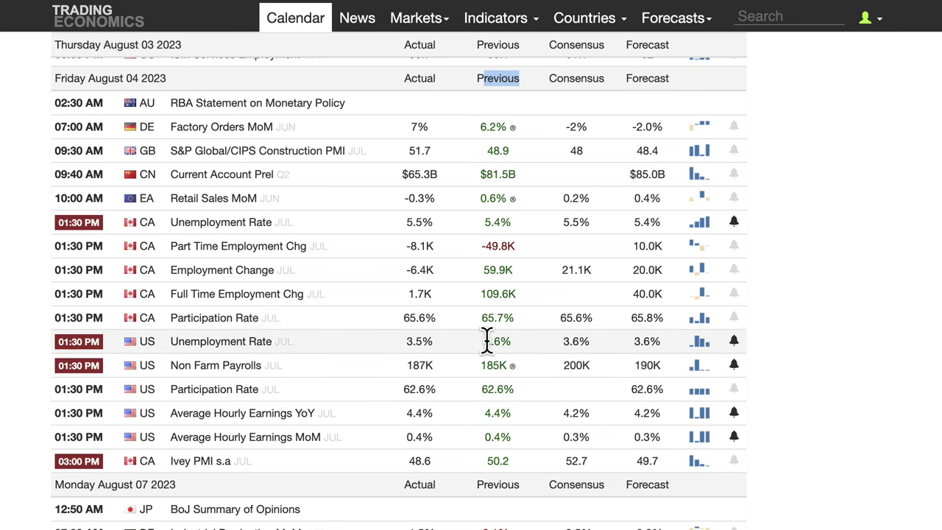
drag(483, 342, 512, 342)
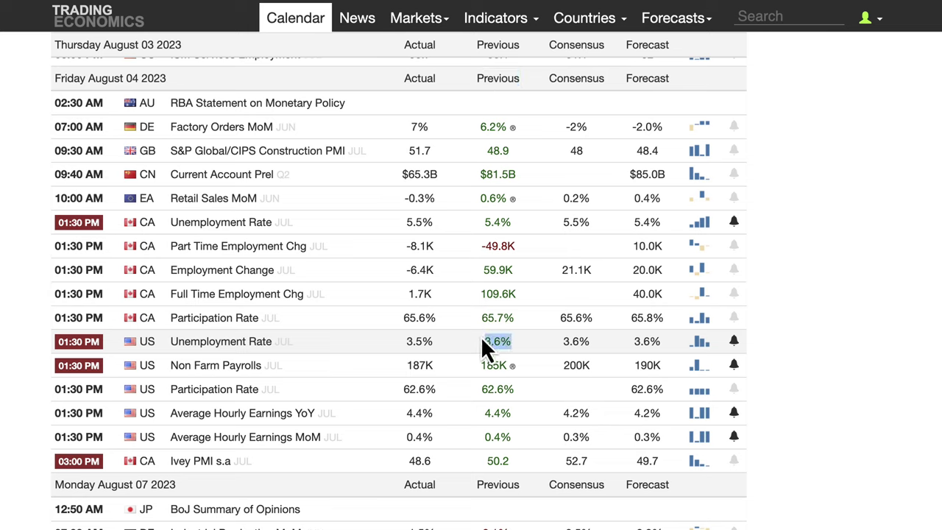
click(562, 343)
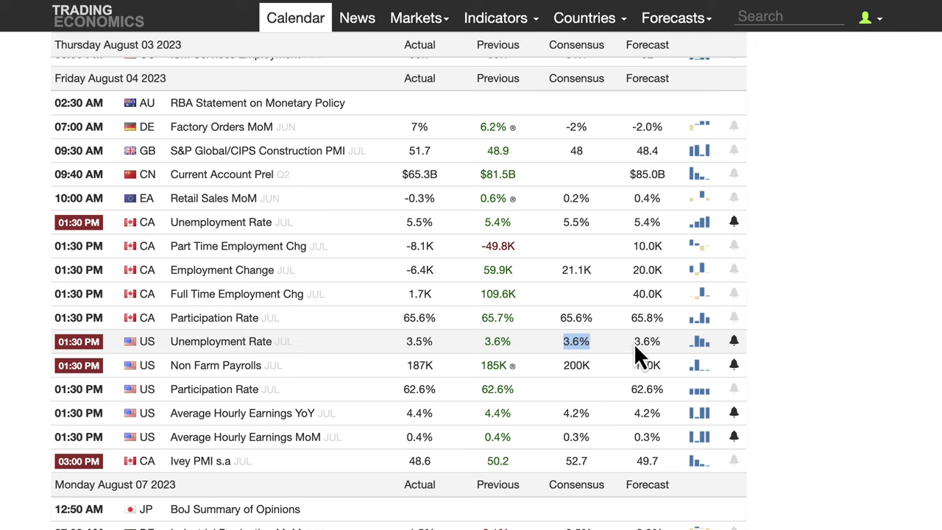
drag(635, 343, 665, 342)
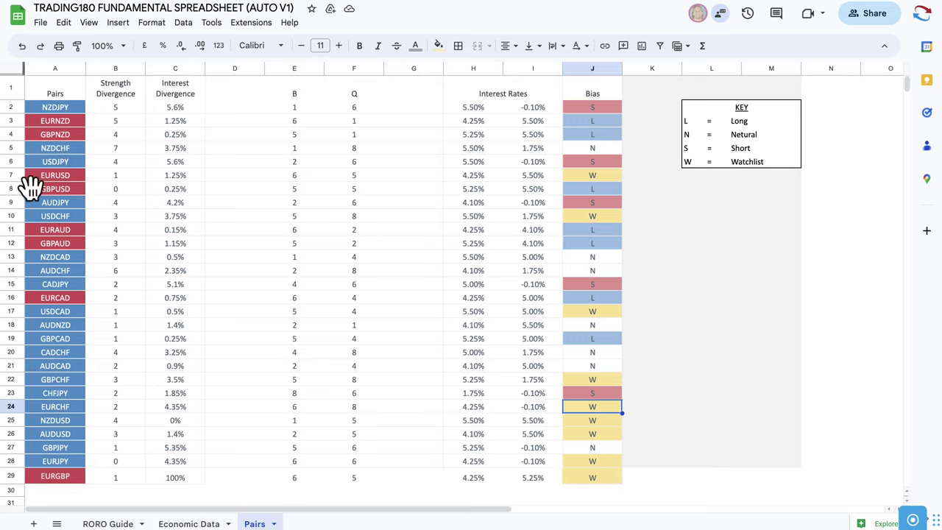
Step: Switch to the fundamental spreadsheet and select the USDJPY row
click(14, 161)
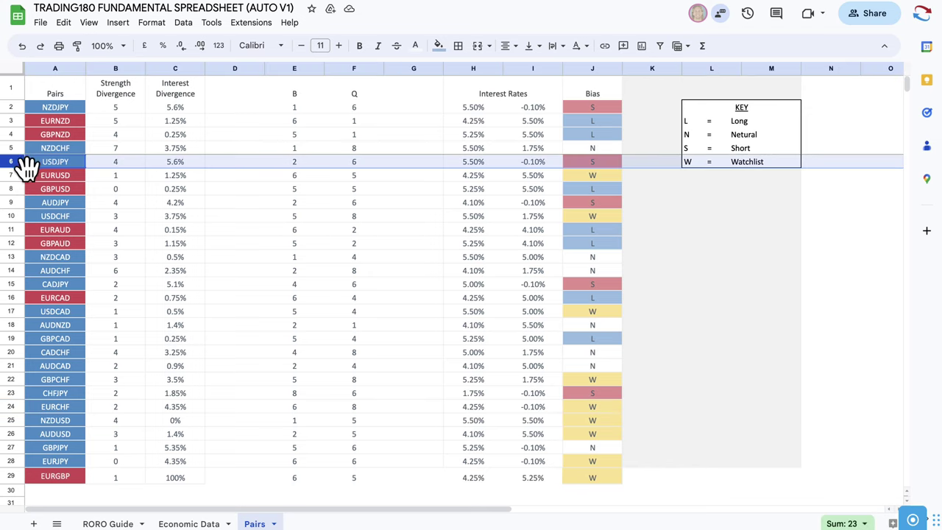
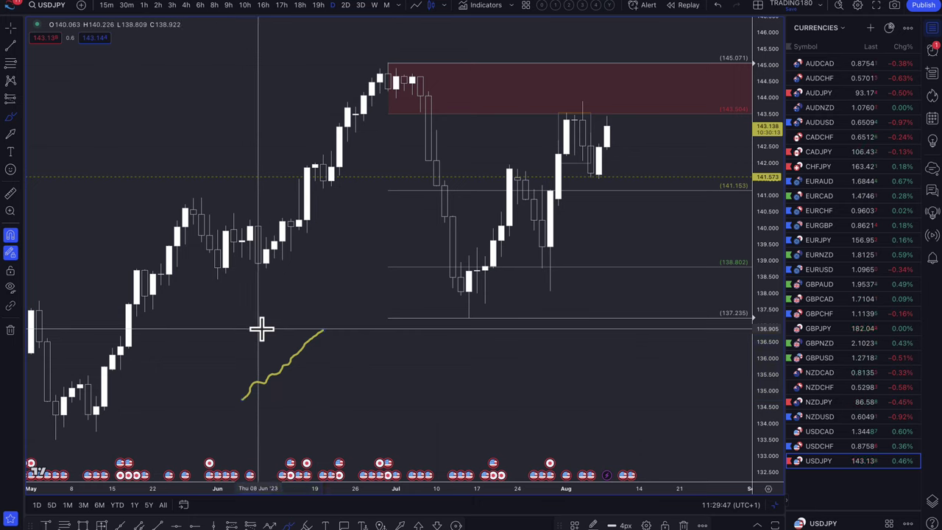
Step: Brush a level with a downward arrow at the sketched rise's peak on the USDJPY chart, plus a separate falling path beside it
mouse_move(262, 328)
mouse_down()
mouse_move(346, 329)
mouse_move(368, 389)
mouse_move(373, 383)
mouse_up()
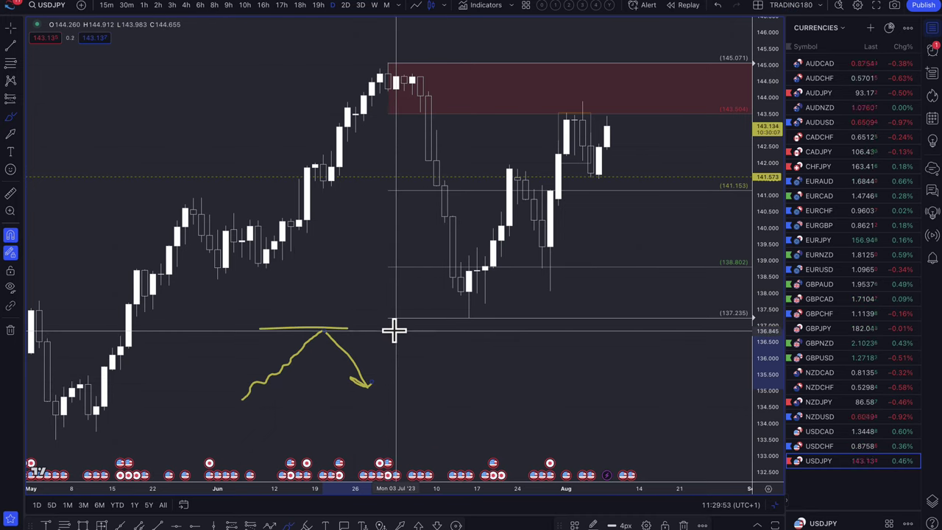
mouse_move(395, 333)
mouse_down()
mouse_move(416, 373)
mouse_move(489, 419)
mouse_move(507, 420)
mouse_move(490, 410)
mouse_move(498, 405)
mouse_move(557, 418)
mouse_move(534, 427)
mouse_up()
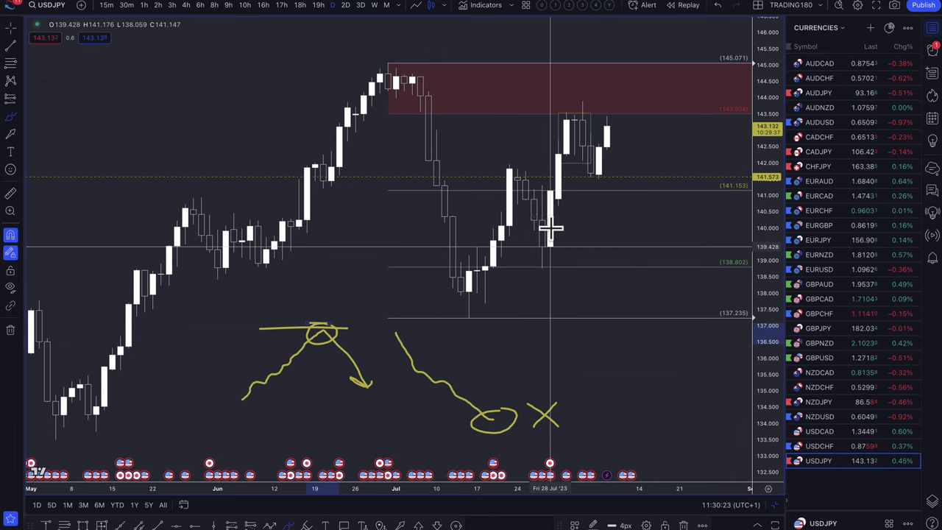
Step: Circle the early-August highs at the 143.504 level and brush an arrow falling from them to the 141.153 level
mouse_move(566, 95)
mouse_down()
mouse_move(583, 114)
mouse_move(574, 95)
mouse_up()
scroll(610, 142, up, 3)
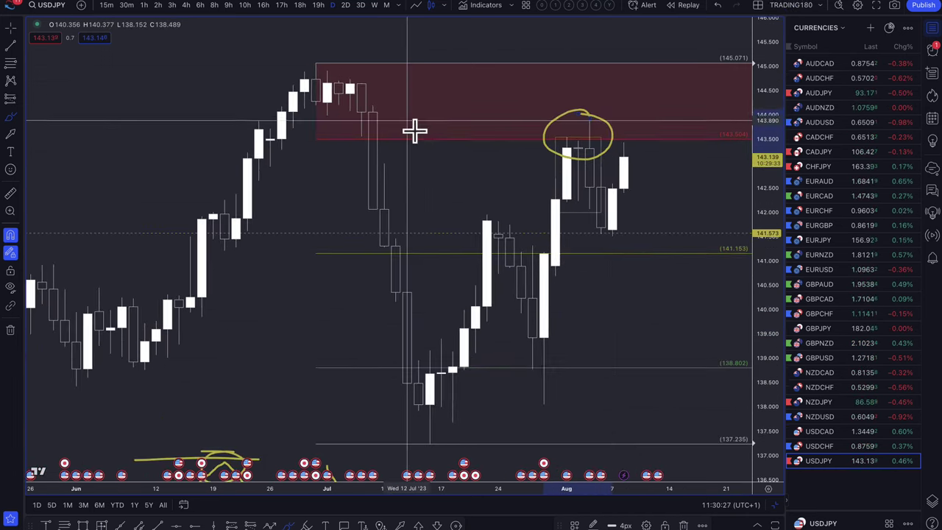
scroll(414, 130, up, 2)
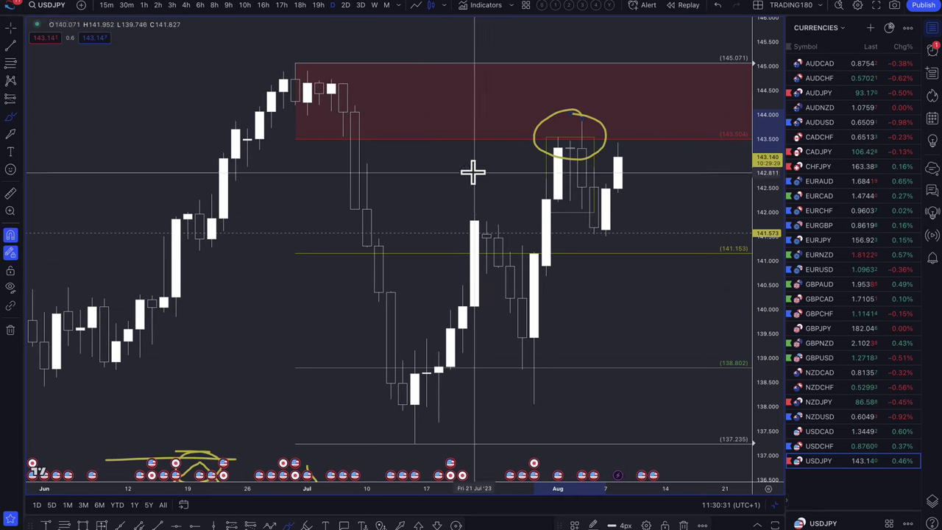
mouse_move(609, 123)
mouse_down()
mouse_move(664, 252)
mouse_move(677, 228)
mouse_up()
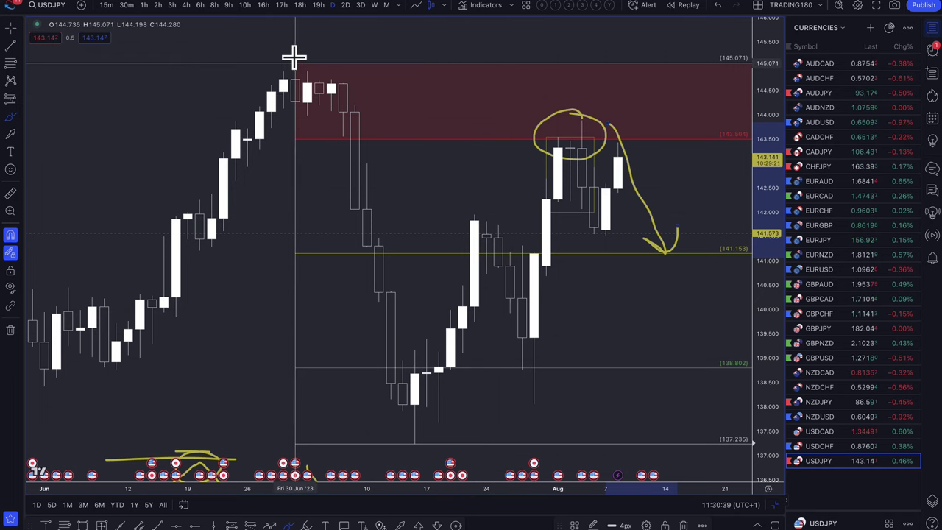
Step: Circle the 145.071 high with an upward arrow beside it, and the 137.235 low with an arrow rising to 141.153
drag(293, 57, 279, 61)
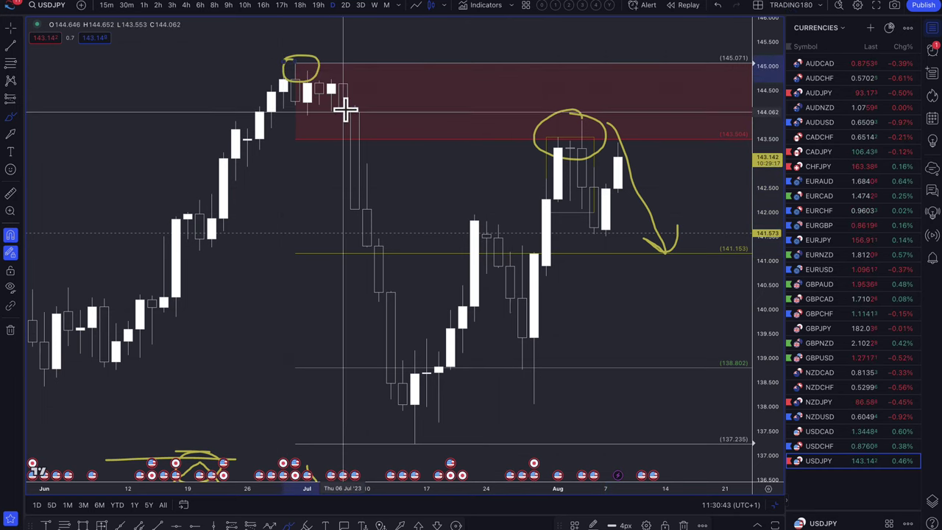
mouse_move(343, 105)
mouse_down()
mouse_move(390, 37)
mouse_move(402, 49)
mouse_up()
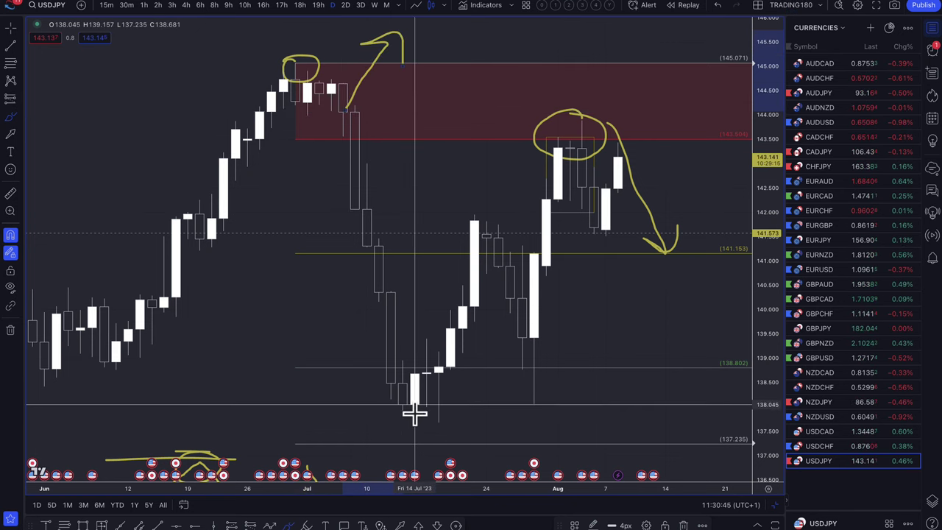
mouse_move(417, 411)
mouse_down()
mouse_move(383, 436)
mouse_move(421, 448)
mouse_move(445, 436)
mouse_move(479, 252)
mouse_move(509, 293)
mouse_up()
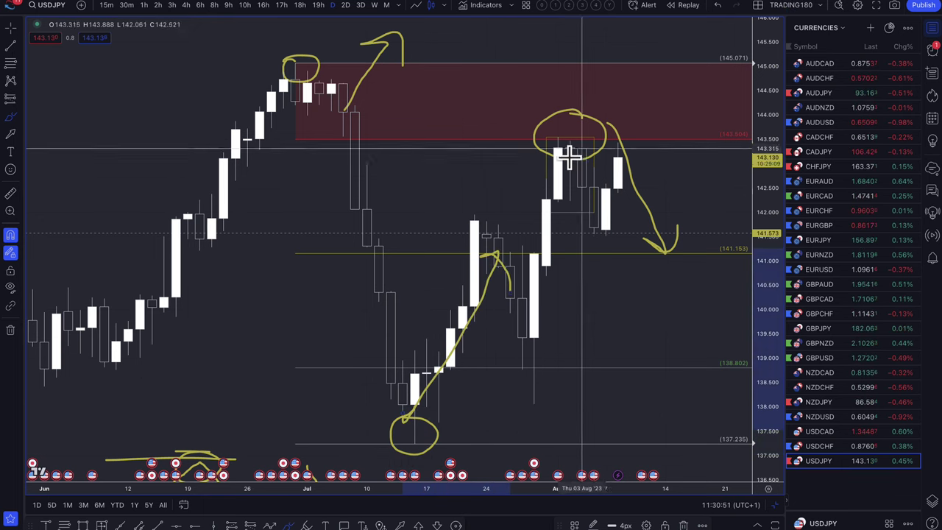
Step: Brush a question mark in the red zone above the latest USDJPY candles
scroll(474, 167, up, 2)
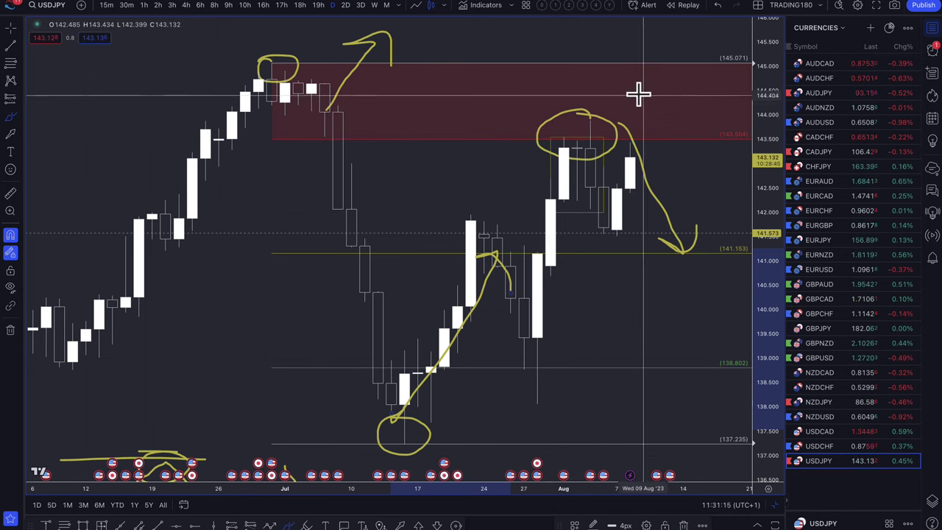
mouse_move(646, 73)
mouse_down()
mouse_move(655, 71)
mouse_move(657, 96)
mouse_move(684, 69)
mouse_move(629, 81)
mouse_move(669, 139)
mouse_move(710, 78)
mouse_move(626, 69)
mouse_up()
click(657, 118)
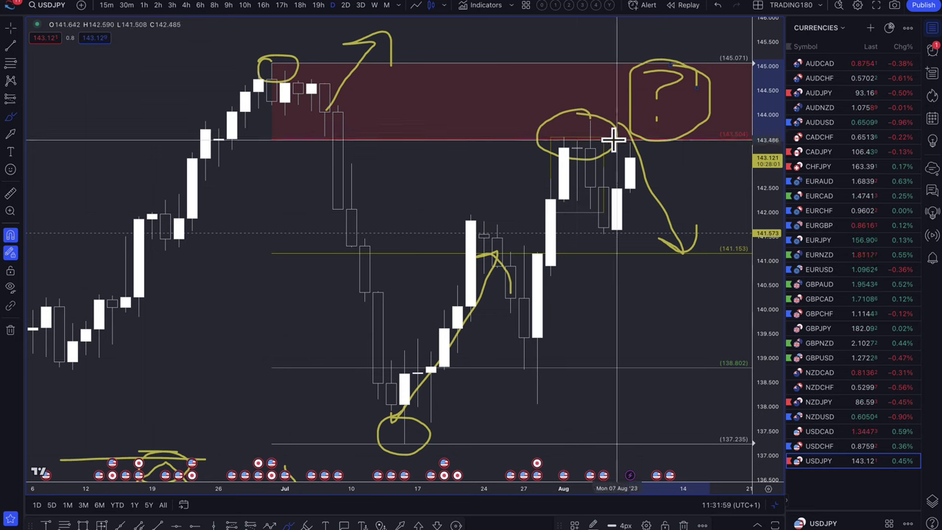
Step: Delete every Brush drawing from the USDJPY chart through the object tree, keeping the rectangles, Fib retracement and horizontal line
click(931, 118)
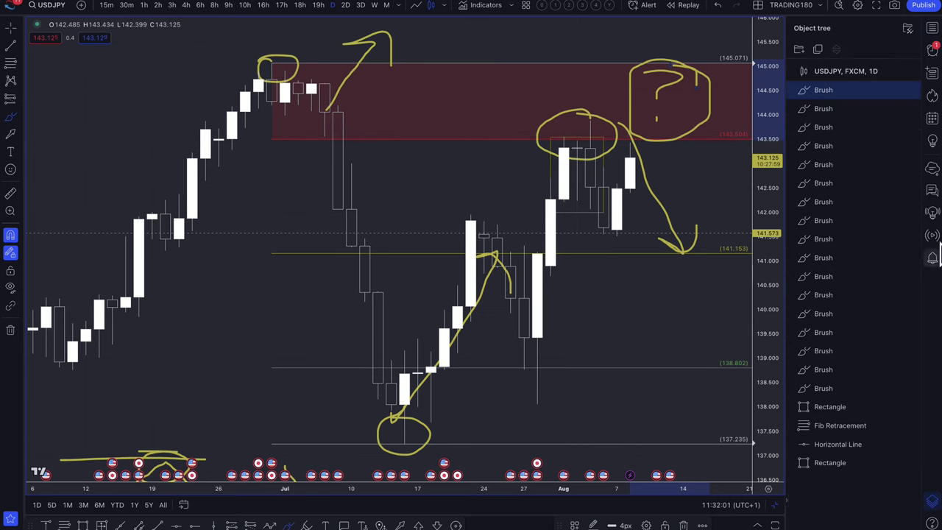
click(911, 90)
click(911, 90)
click(911, 90)
click(910, 90)
click(911, 90)
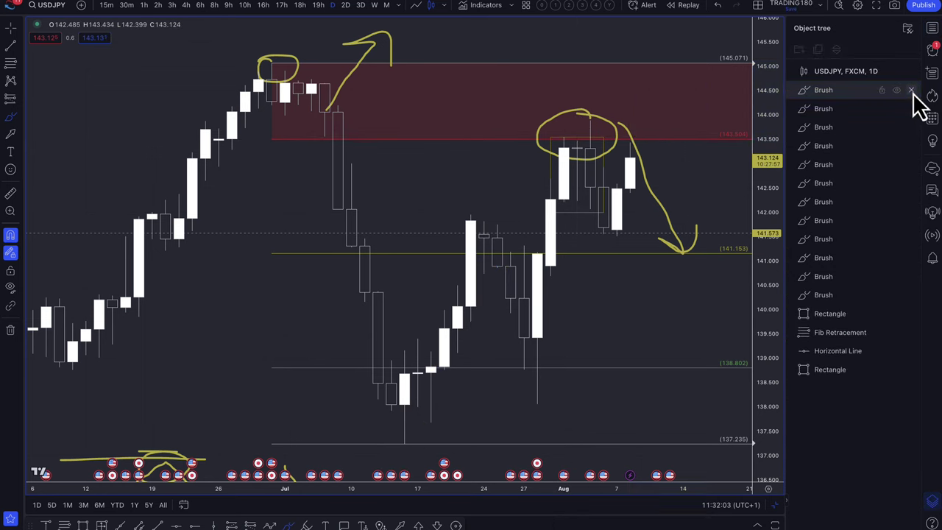
click(911, 90)
click(911, 89)
click(911, 89)
double_click(911, 90)
click(911, 89)
click(911, 90)
click(911, 90)
click(911, 90)
click(911, 90)
click(911, 90)
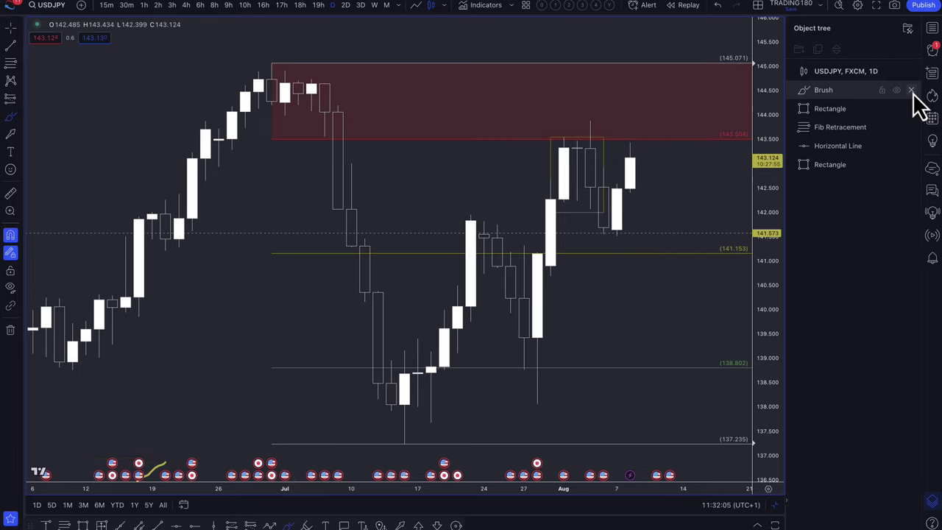
click(910, 89)
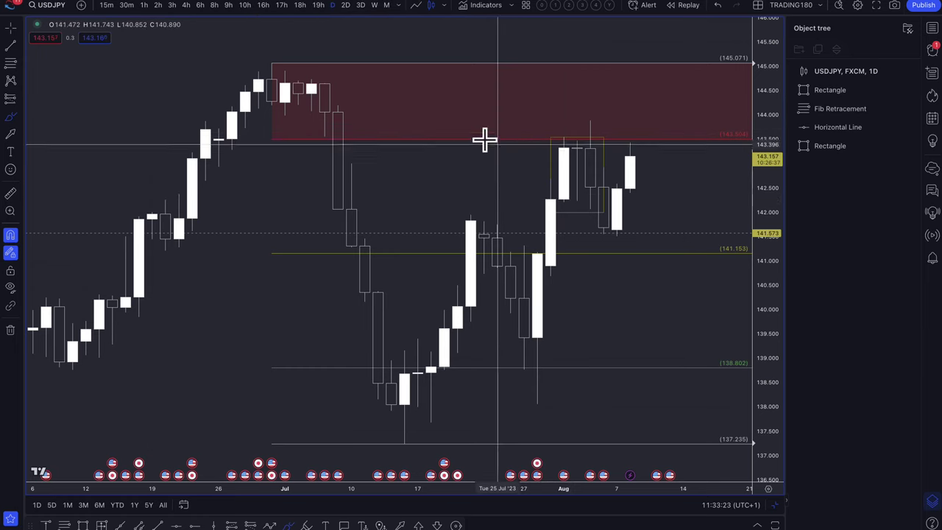
Step: Set the USDJPY chart to the 15-minute timeframe and frame the early-August range
scroll(582, 169, up, 3)
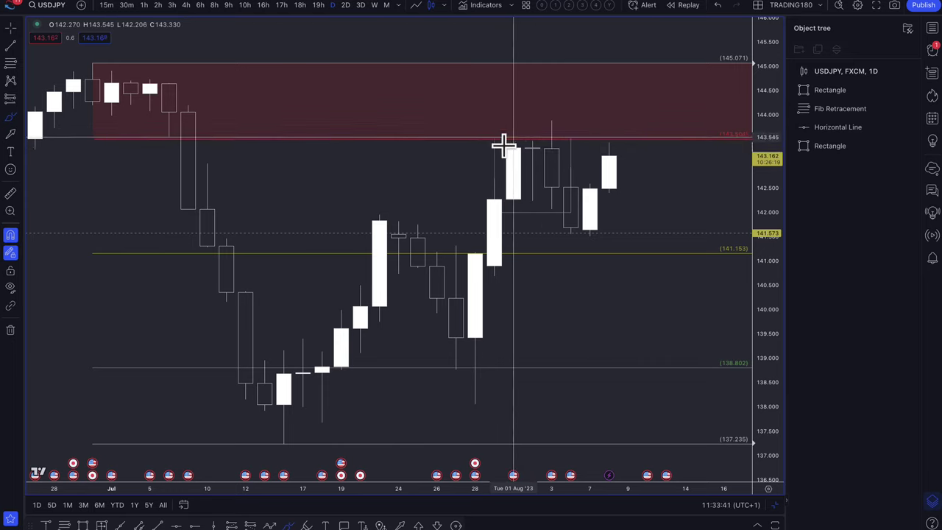
click(108, 6)
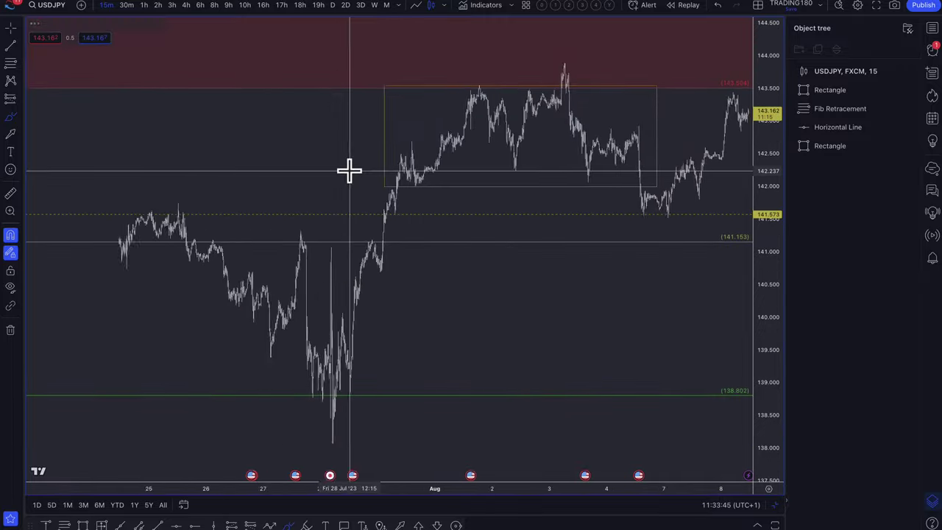
scroll(349, 171, up, 5)
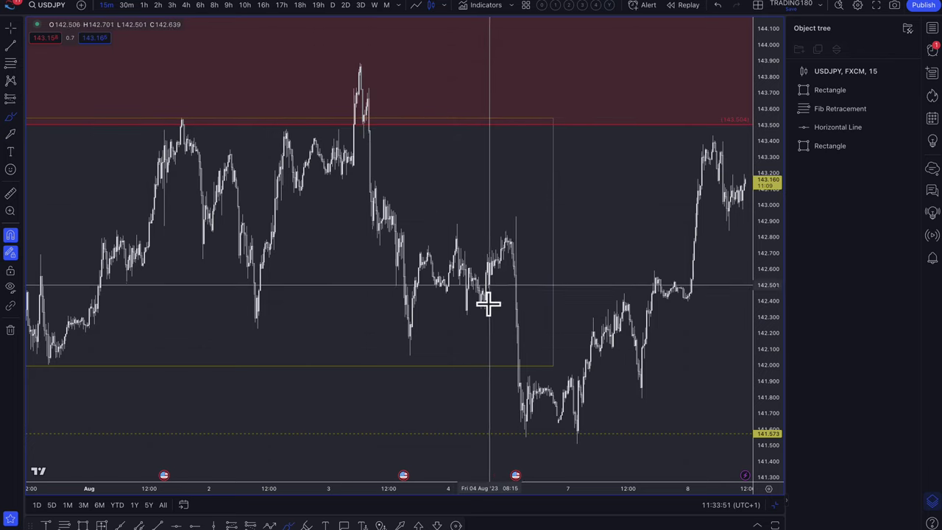
scroll(526, 306, left, 5)
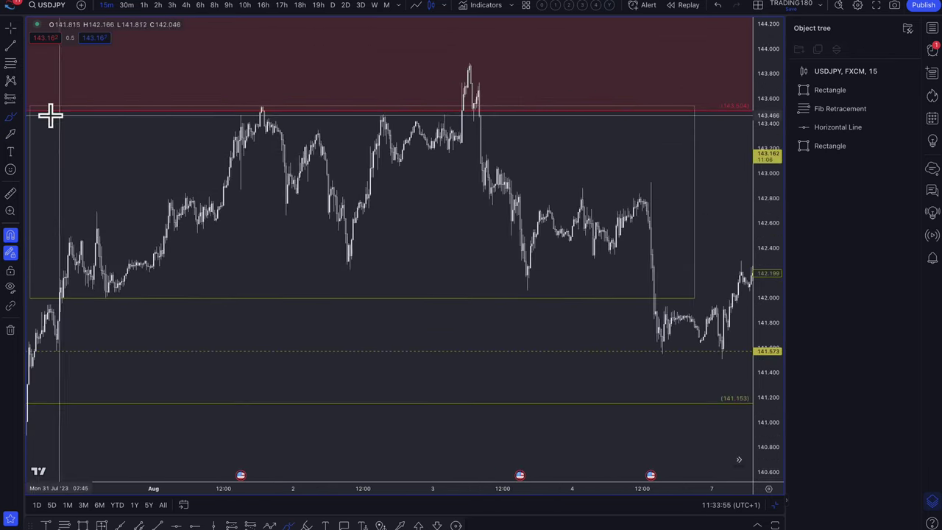
Step: Circle the August 3 price spike above the 143.504 level with the Brush
click(18, 117)
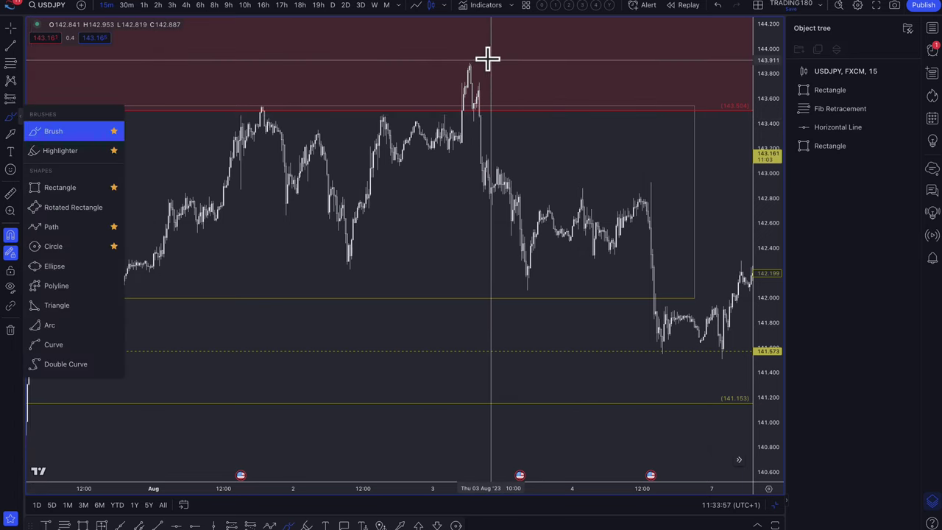
mouse_move(488, 58)
mouse_down()
mouse_move(433, 81)
mouse_move(468, 120)
mouse_move(486, 47)
mouse_up()
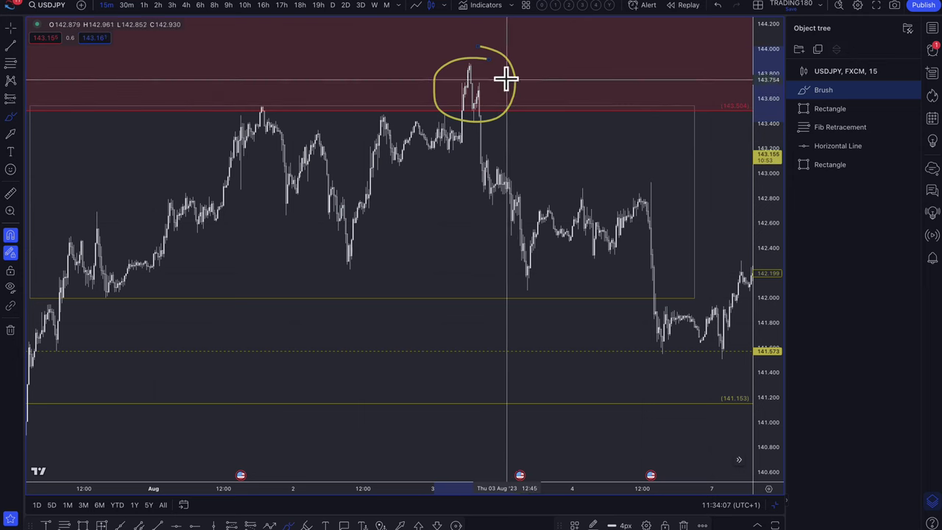
scroll(518, 122, down, 2)
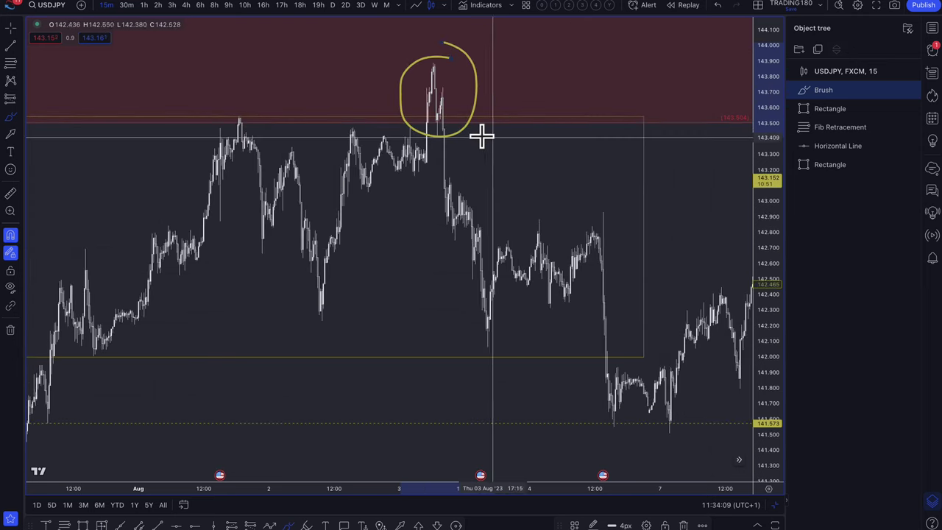
Step: Brush a falling arrow from the circled August 3 spike down to the August 4 low on the USDJPY chart
scroll(584, 183, down, 3)
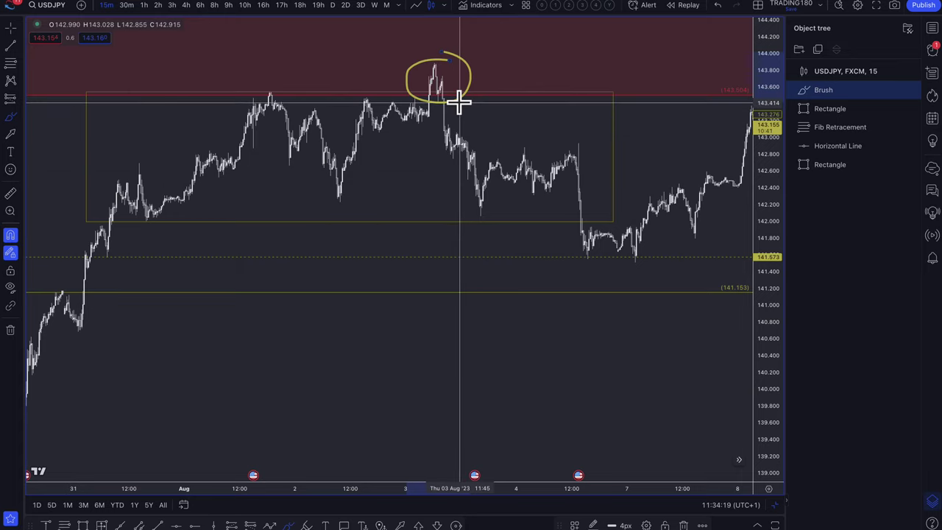
mouse_move(457, 103)
mouse_down()
mouse_move(599, 227)
mouse_move(574, 225)
mouse_move(608, 221)
mouse_up()
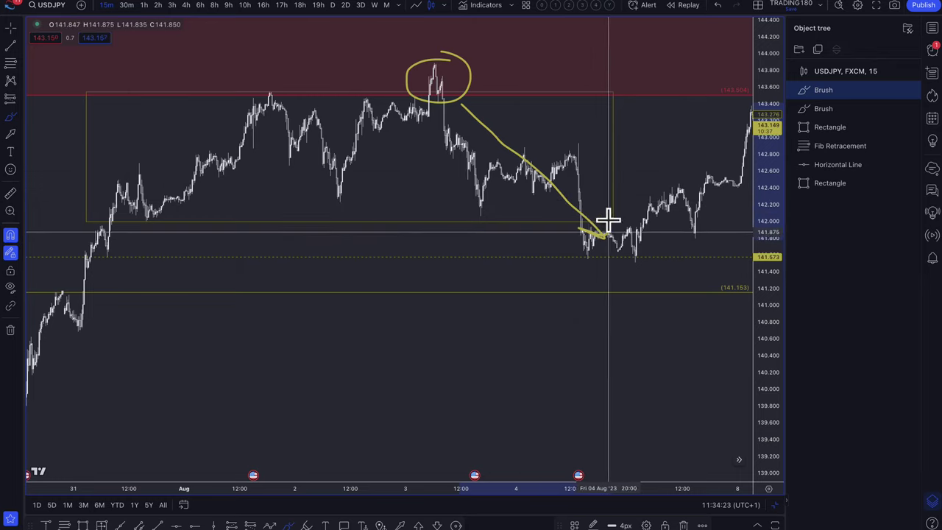
Step: Switch to the Trading Economics calendar and examine the August 4 US unemployment, Non Farm Payrolls and hourly earnings figures against consensus and forecast
click(578, 477)
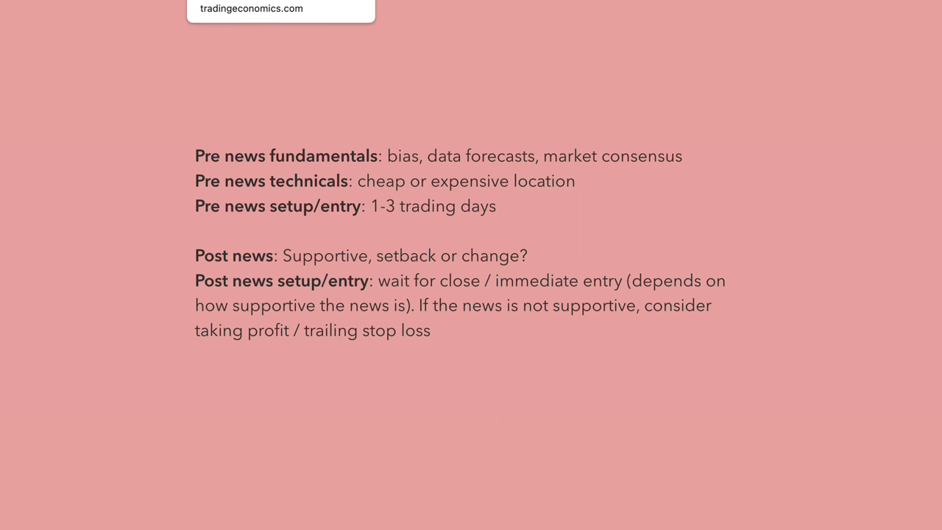
click(213, 1)
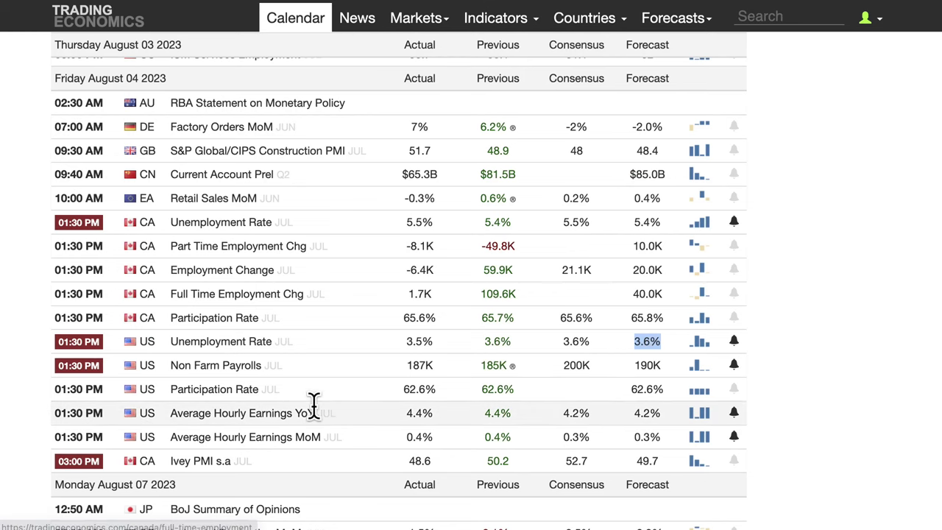
scroll(342, 390, down, 1)
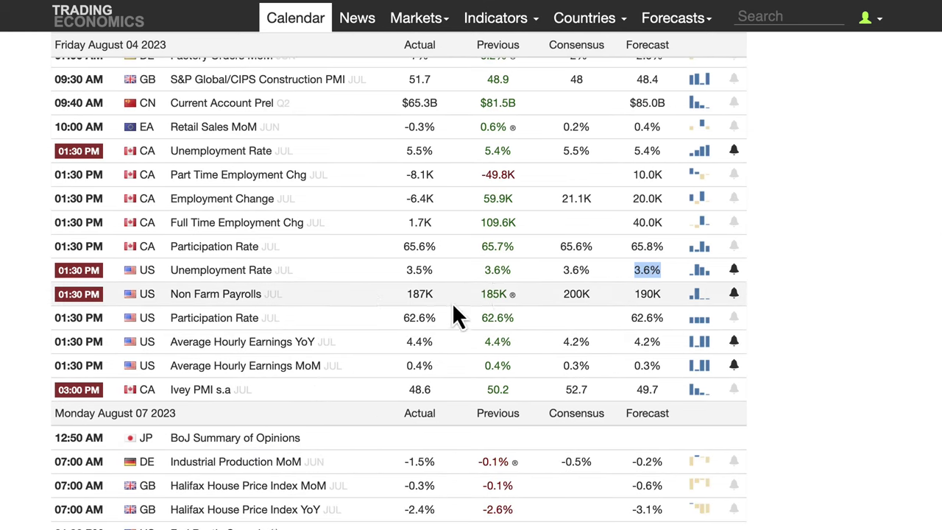
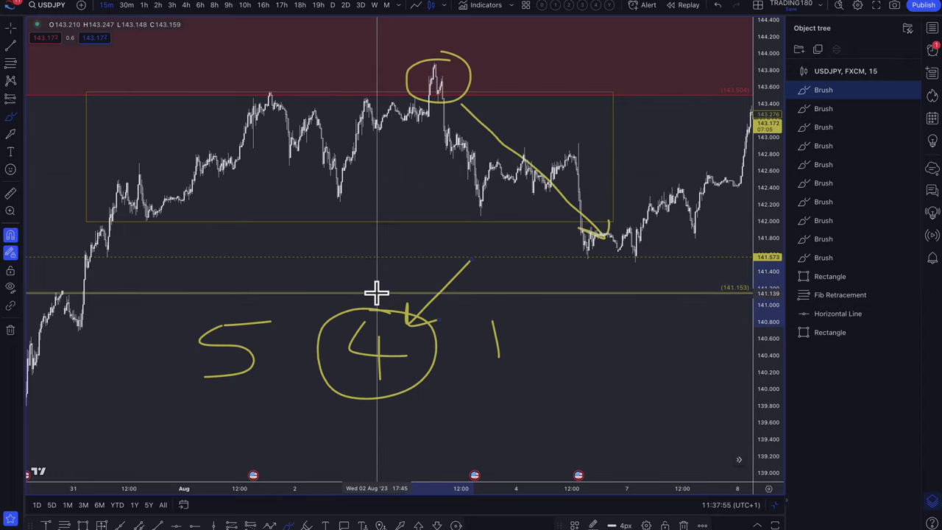
Step: Brush a rising arrow above the circled 4 on the USDJPY chart and circle the handwritten 1
mouse_move(376, 292)
mouse_down()
mouse_move(424, 245)
mouse_move(443, 244)
mouse_up()
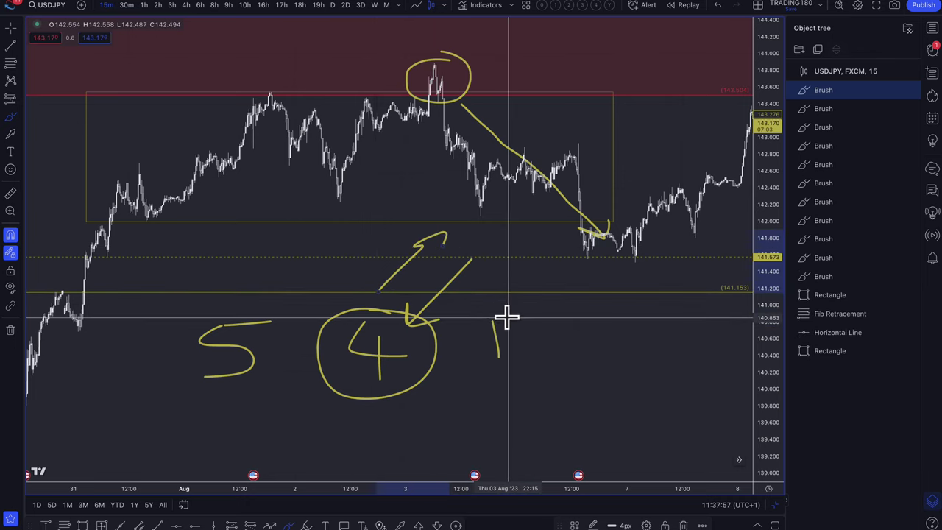
mouse_move(506, 317)
mouse_down()
mouse_move(529, 336)
mouse_move(500, 321)
mouse_up()
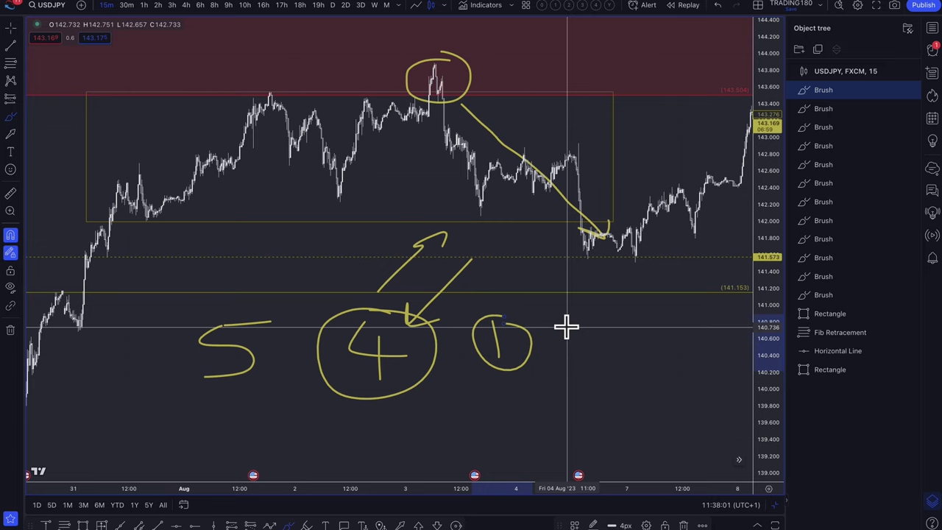
Step: Brush a rising zigzag arrow and a falling one beside the circled 1, and circle the two pullbacks in the rise
mouse_move(541, 401)
mouse_down()
mouse_move(576, 347)
mouse_move(615, 348)
mouse_move(646, 300)
mouse_move(727, 396)
mouse_up()
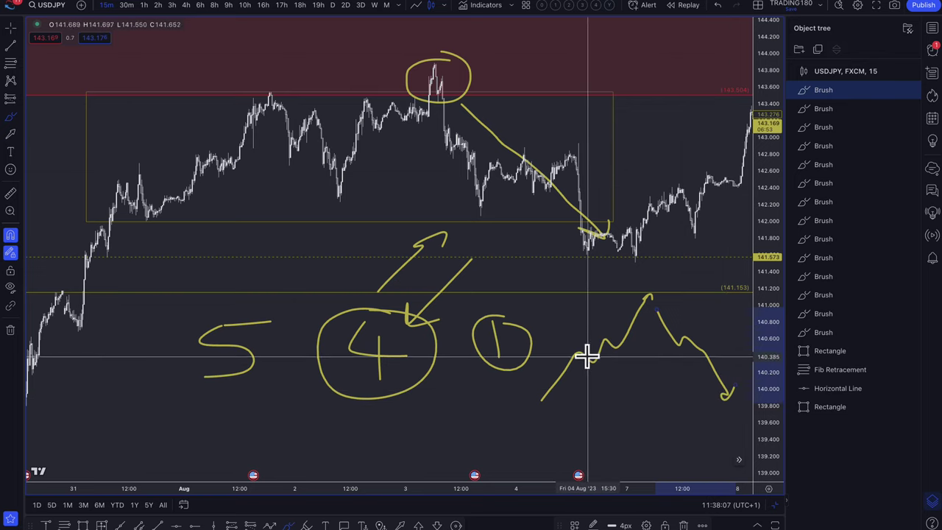
mouse_move(585, 353)
mouse_down()
mouse_move(597, 361)
mouse_move(611, 336)
mouse_up()
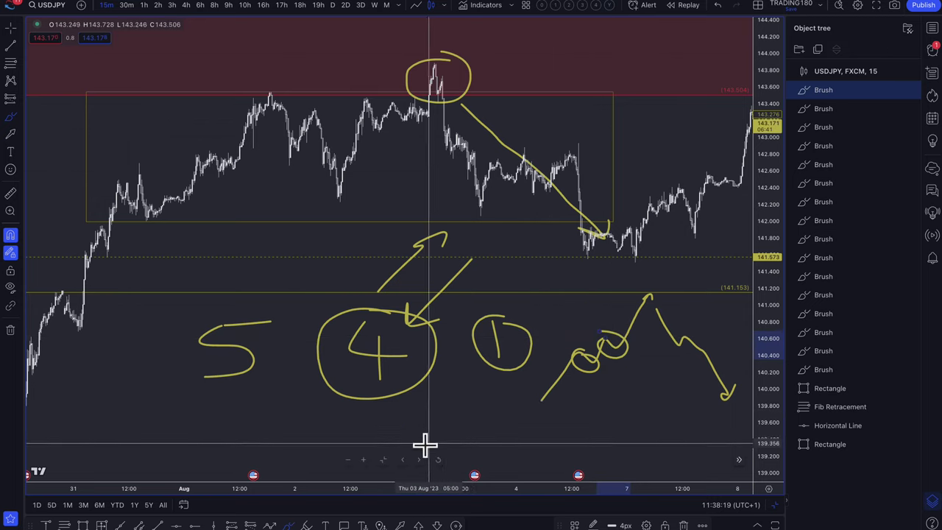
Step: Brush a falling zigzag below the circled 1, circle its pullback and add a downward arrow alongside it
mouse_move(443, 395)
mouse_down()
mouse_move(483, 429)
mouse_move(507, 419)
mouse_move(540, 448)
mouse_move(563, 446)
mouse_up()
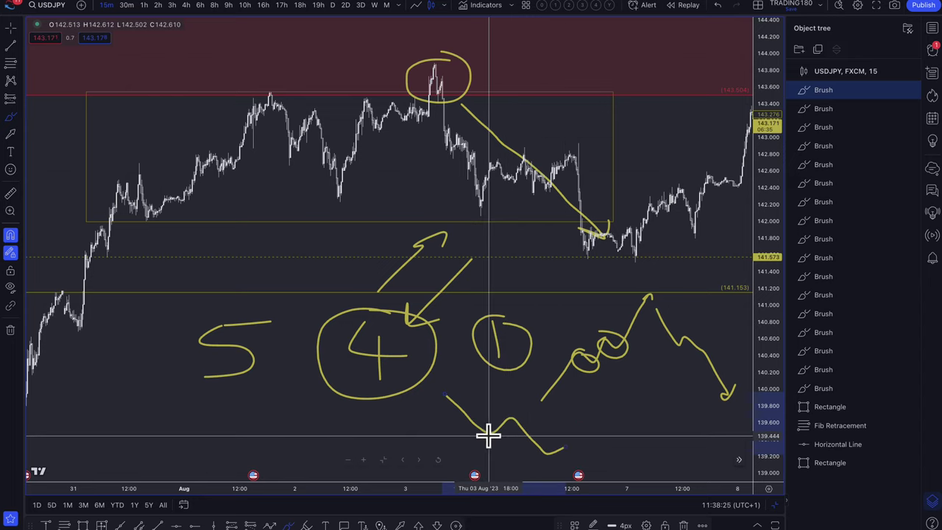
mouse_move(484, 434)
mouse_down()
mouse_move(507, 431)
mouse_move(505, 416)
mouse_move(500, 434)
mouse_up()
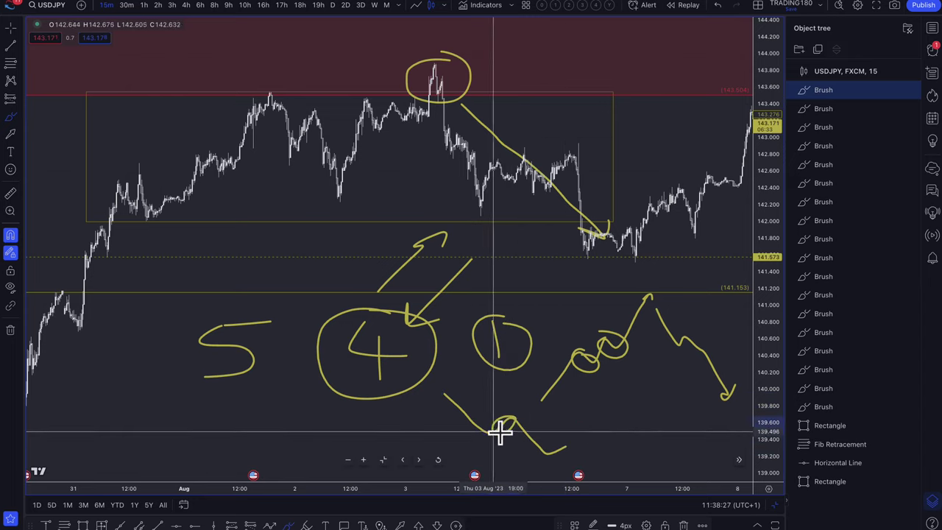
drag(460, 390, 559, 436)
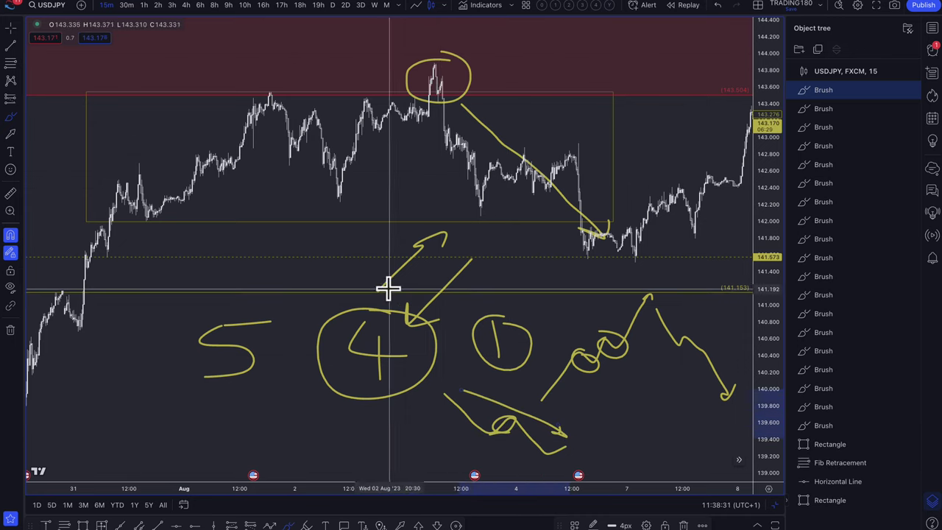
Step: Brush a downward arrow pointing at the circled 1 and another pointing at the circled 4
drag(578, 274, 528, 324)
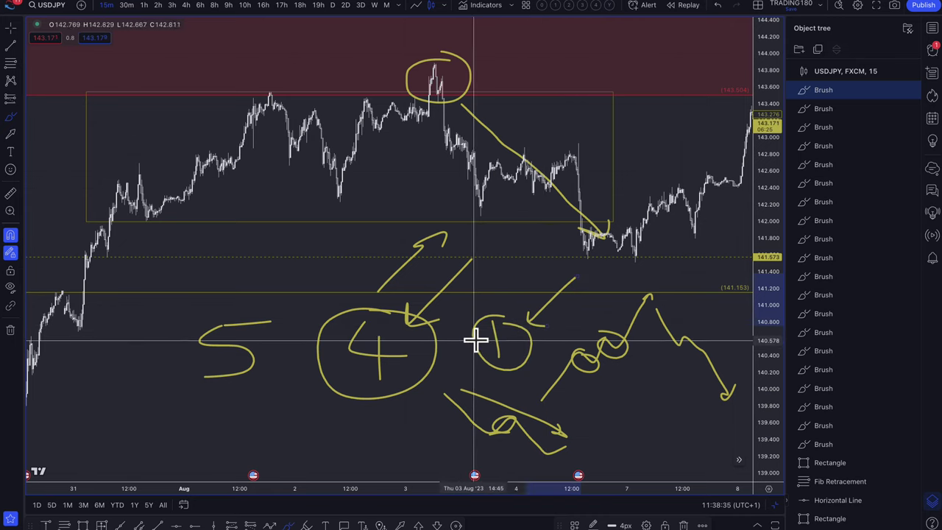
drag(474, 264, 430, 323)
drag(499, 270, 441, 328)
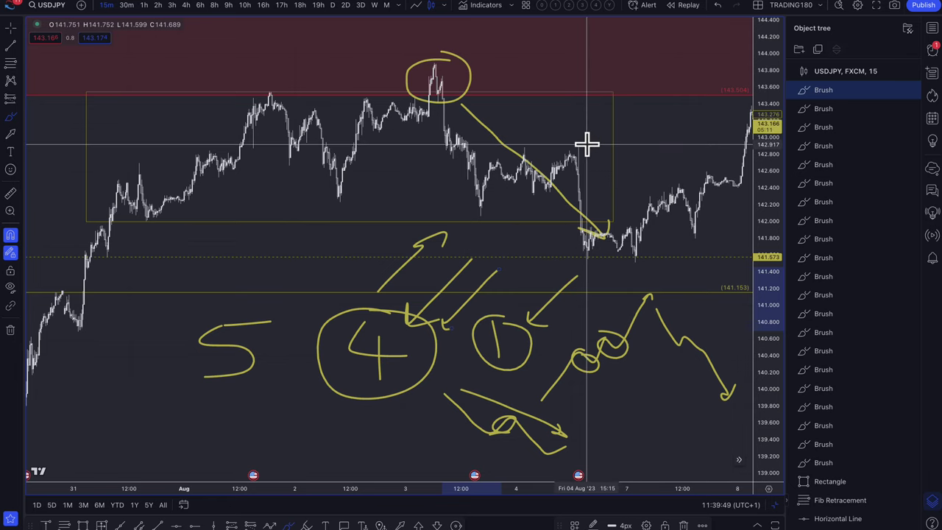
Step: Circle the August 4 pre-drop high and the August 7 low, and brush falling paths from the drop, including a rebound
mouse_move(585, 143)
mouse_down()
mouse_move(552, 182)
mouse_move(570, 152)
mouse_up()
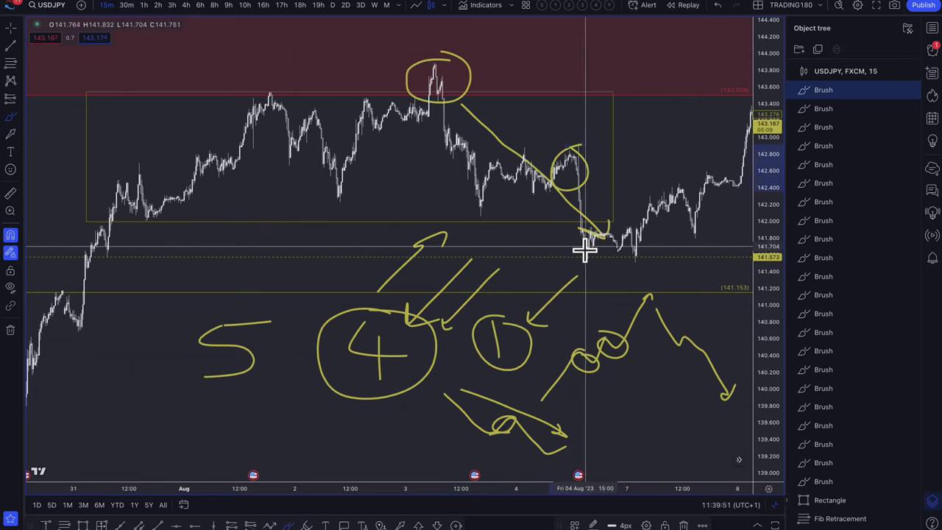
mouse_move(588, 254)
mouse_down()
mouse_move(606, 325)
mouse_move(636, 235)
mouse_move(673, 388)
mouse_up()
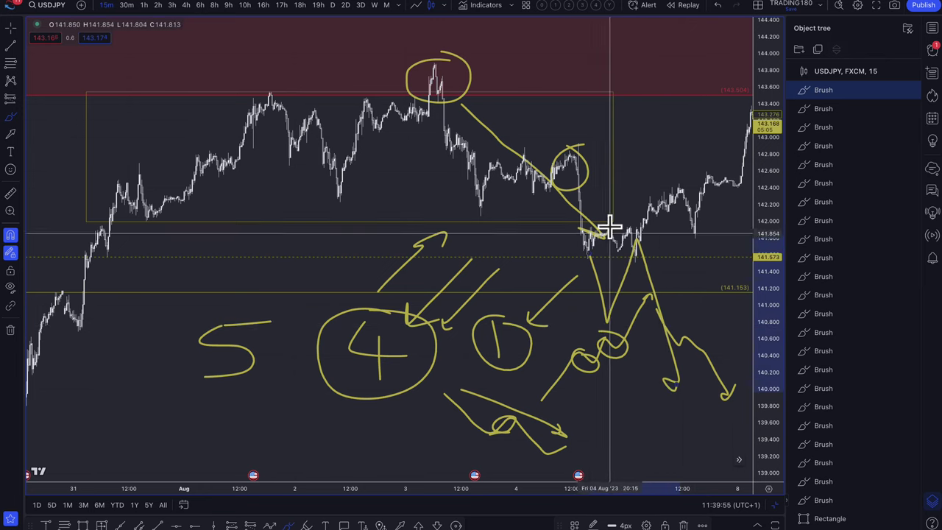
mouse_move(595, 151)
mouse_down()
mouse_move(563, 151)
mouse_move(581, 151)
mouse_move(598, 239)
mouse_move(652, 227)
mouse_up()
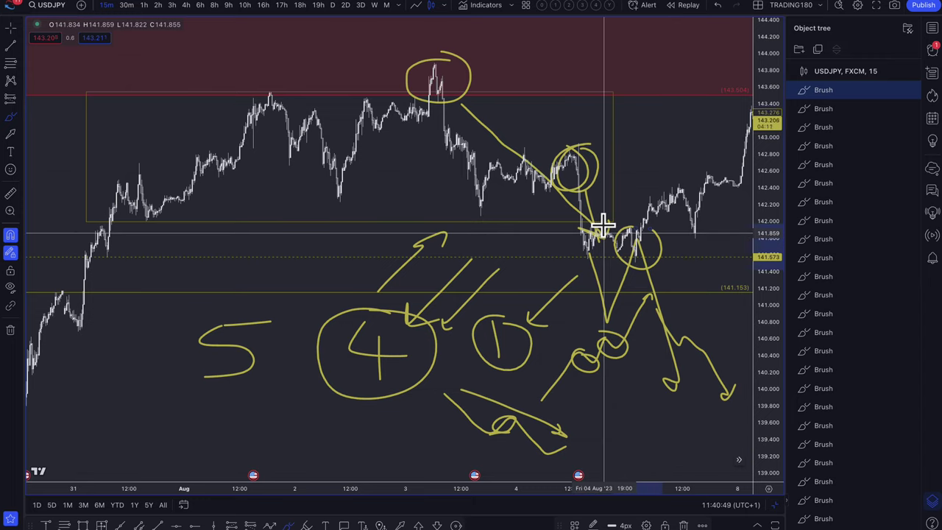
Step: Brush a question mark beside the circled August 4 high and draw a circle around it
mouse_move(609, 135)
mouse_down()
mouse_move(650, 132)
mouse_move(622, 167)
mouse_up()
click(626, 179)
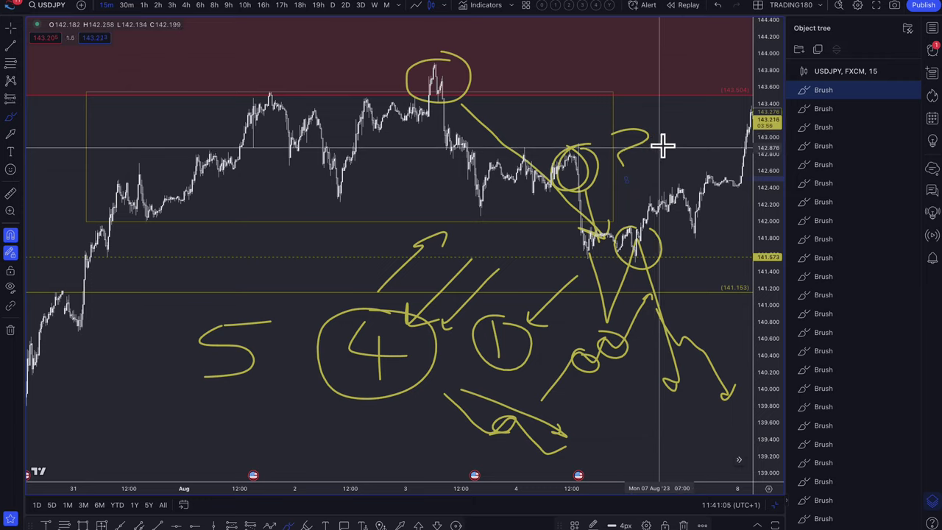
mouse_move(655, 130)
mouse_down()
mouse_move(597, 147)
mouse_move(644, 184)
mouse_move(662, 136)
mouse_move(642, 122)
mouse_up()
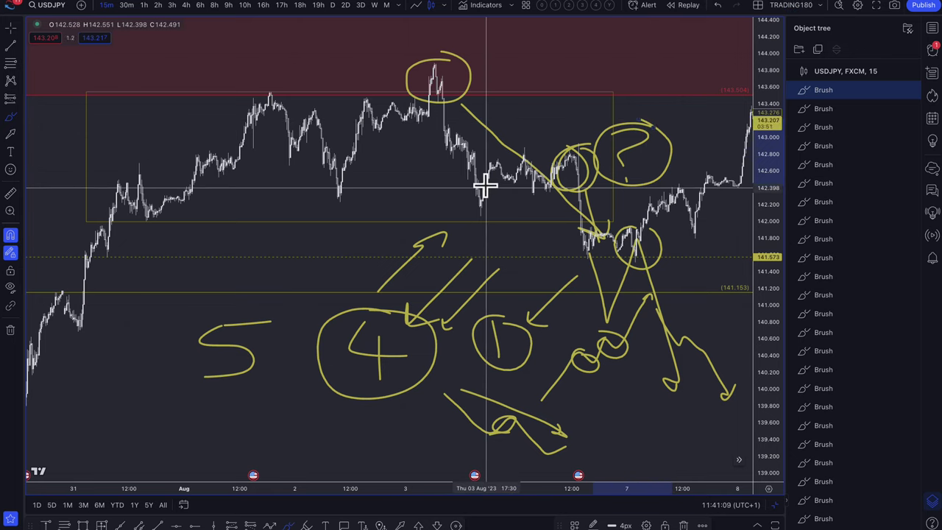